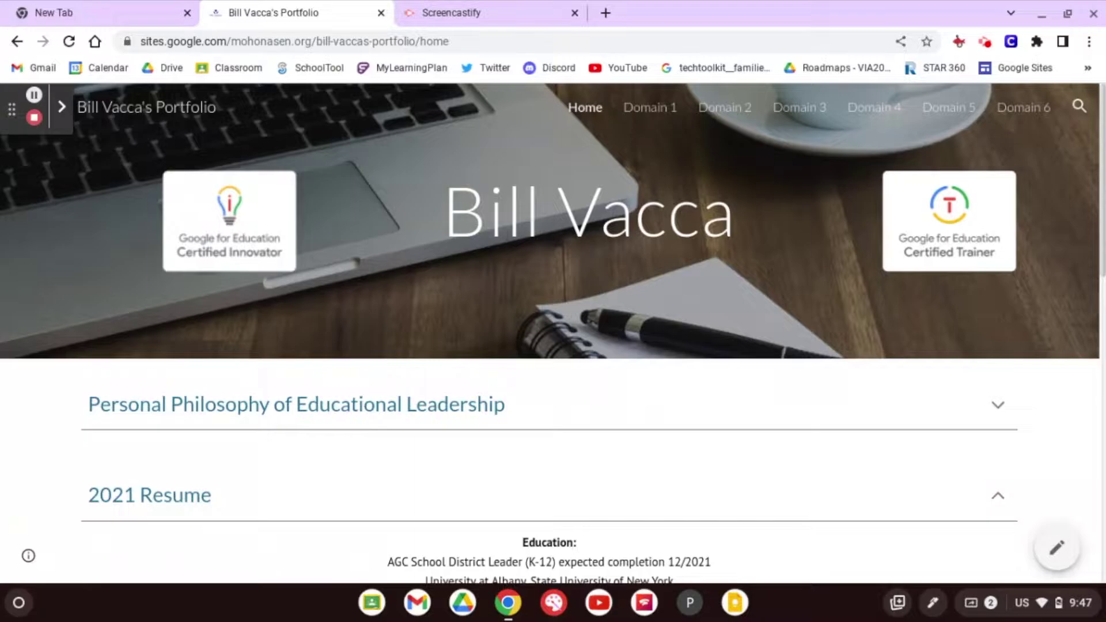
Capture a partial screenshot of the portfolio banner showing the name and badges.
key("ctrl+shift+F5")
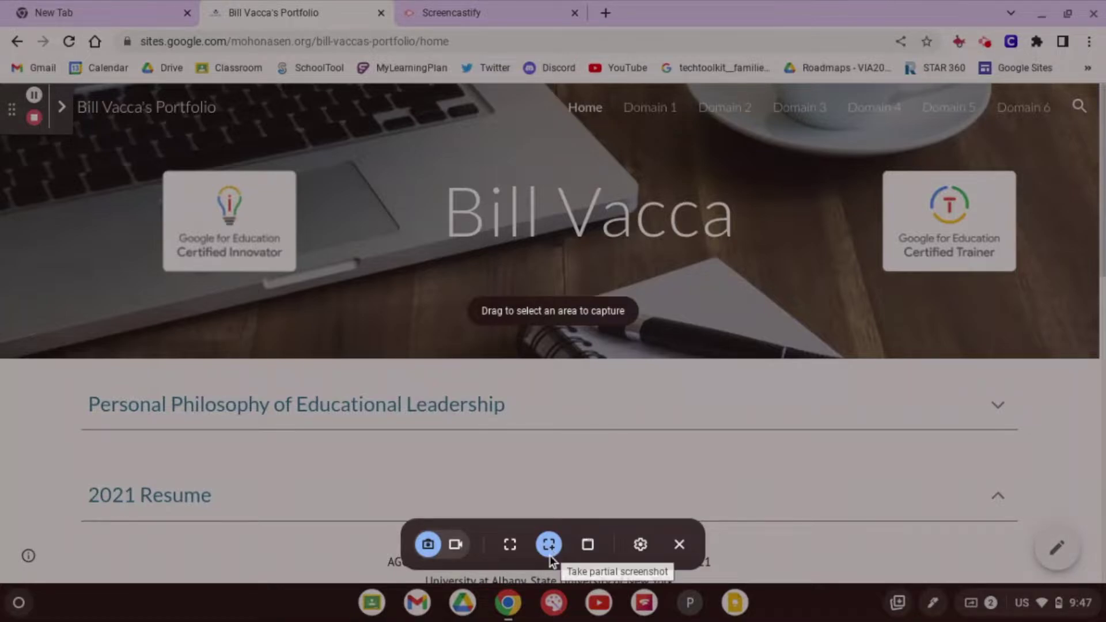
mouse_move(147, 145)
left_mouse_down()
mouse_move(741, 308)
mouse_move(1065, 362)
left_mouse_up()
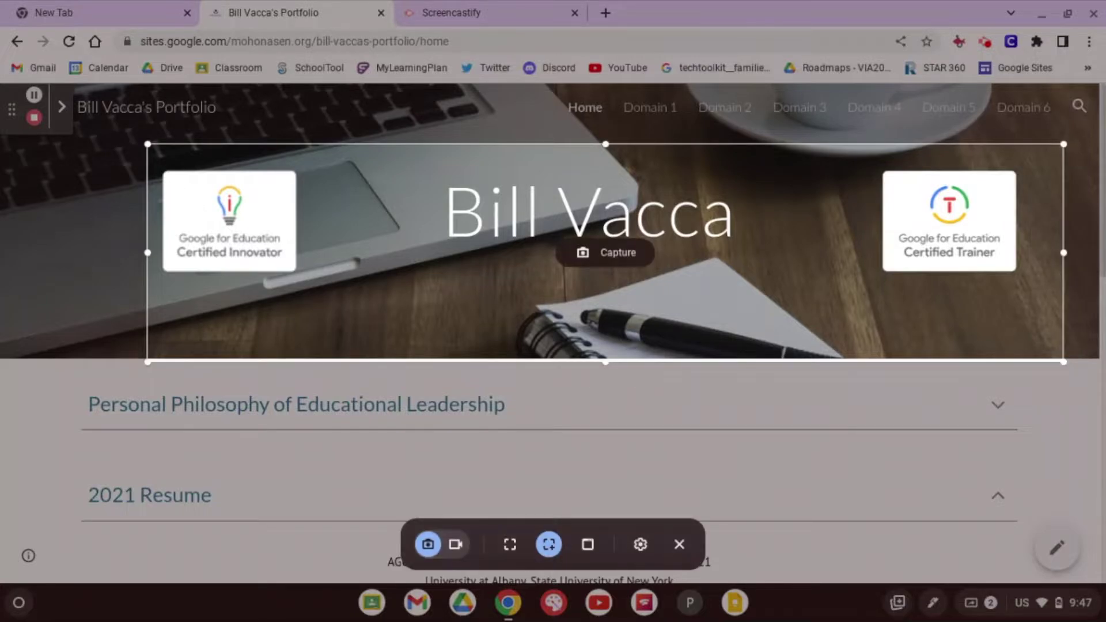
left_click(620, 255)
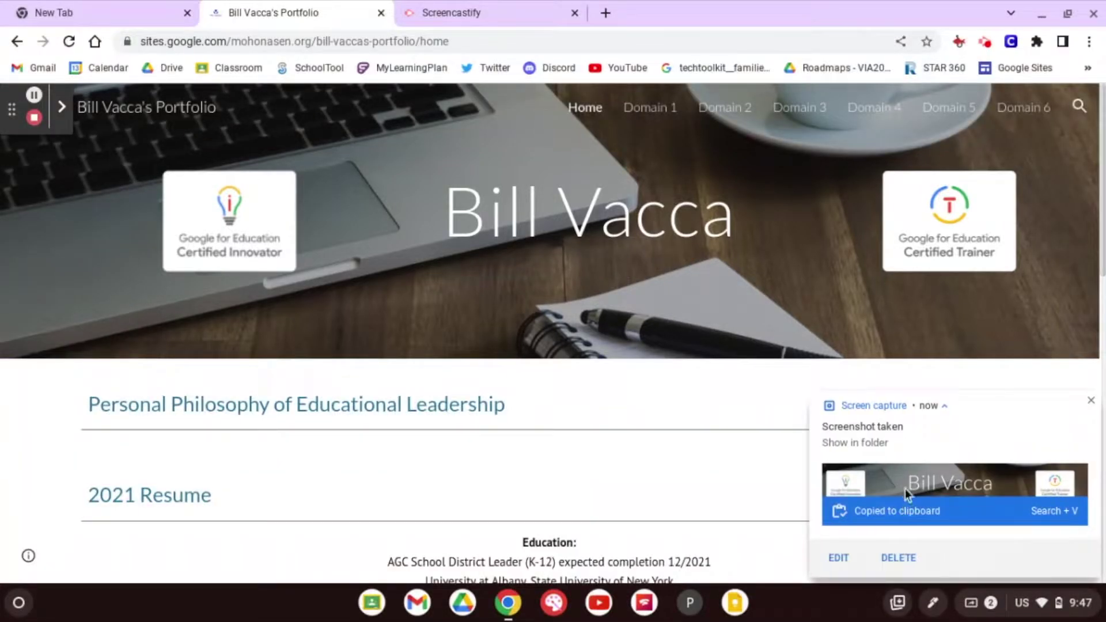
key("ctrl+shift+F5")
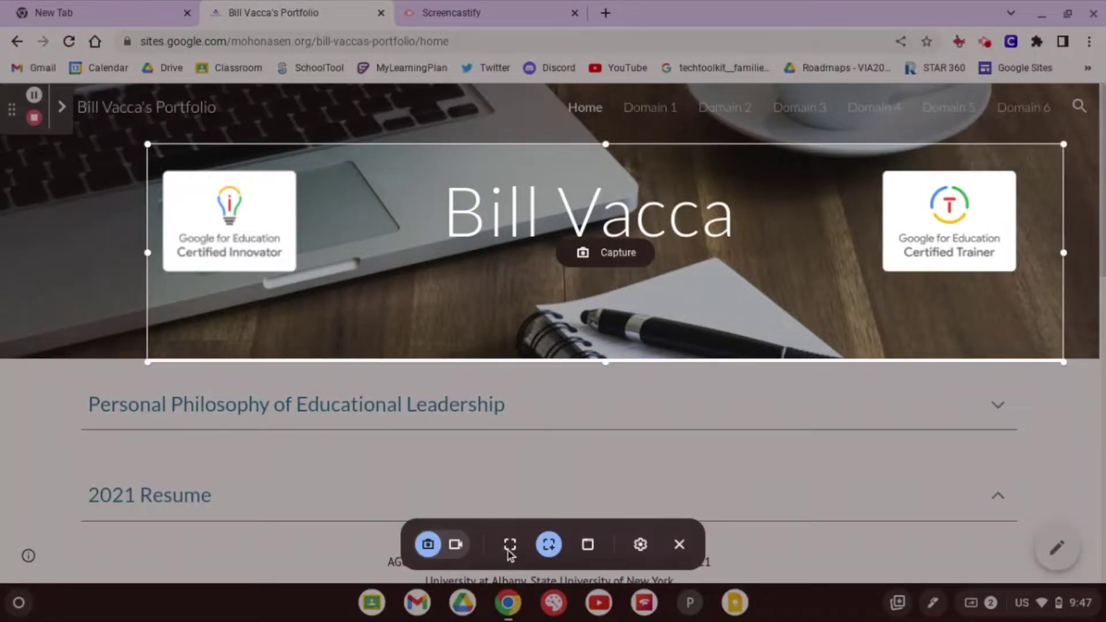
Take a full-screen screenshot of the portfolio page.
left_click(510, 546)
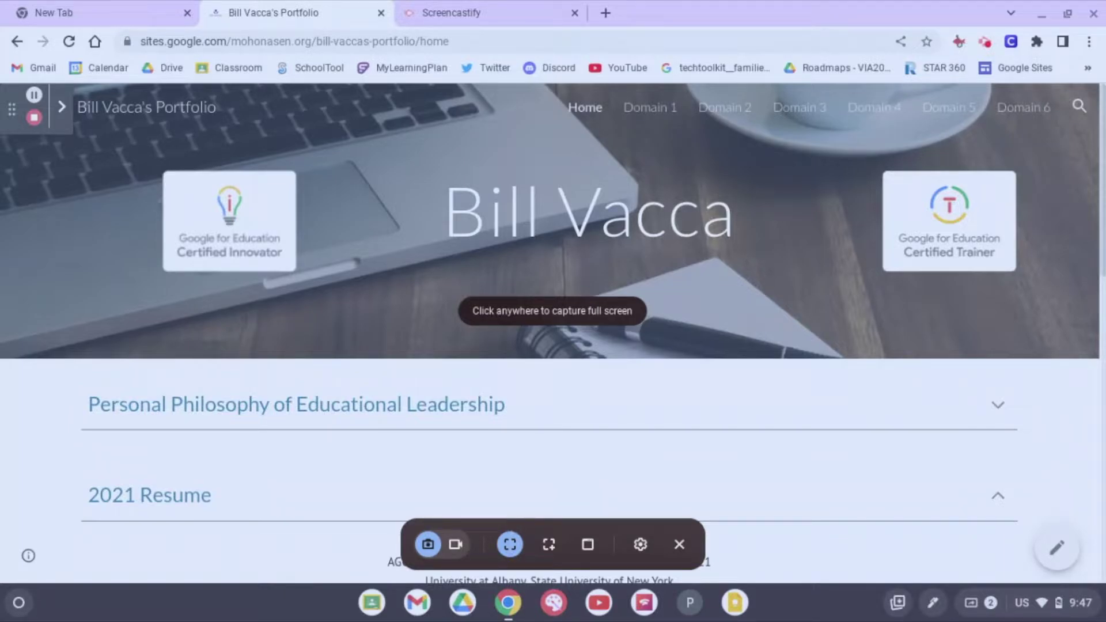
left_click(709, 398)
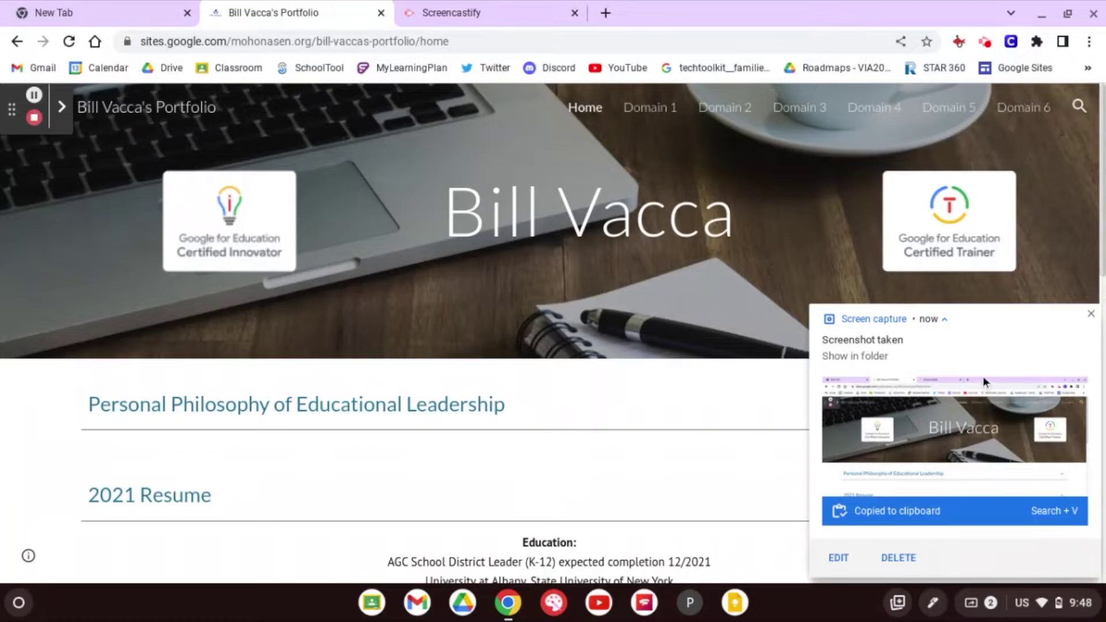
key("ctrl+shift+F5")
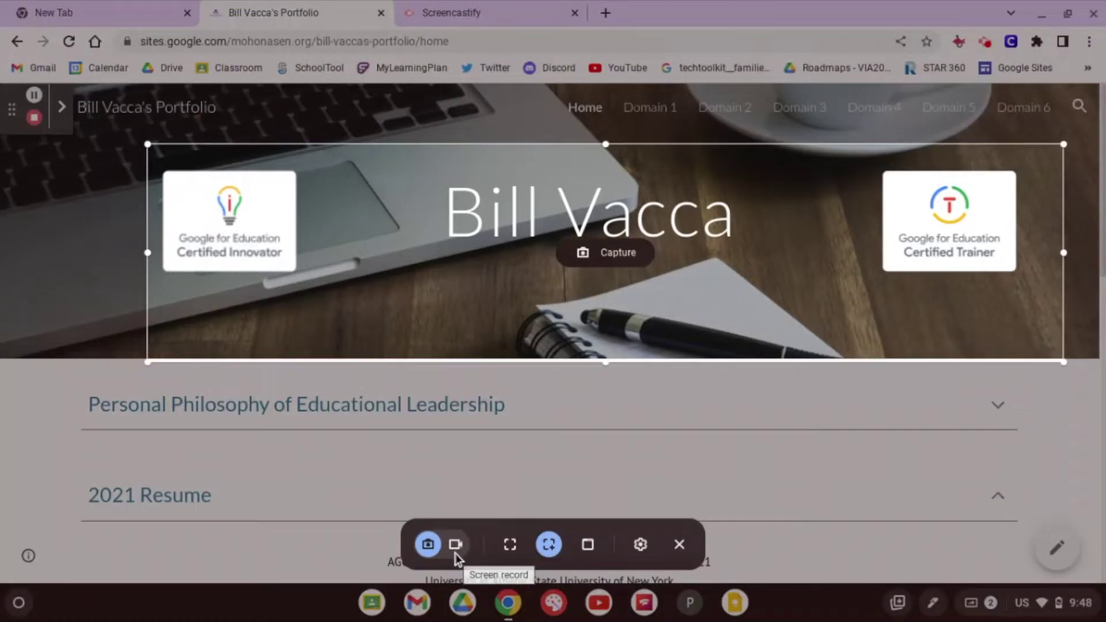
Switch to Record window mode and start recording the portfolio browser window.
left_click(455, 545)
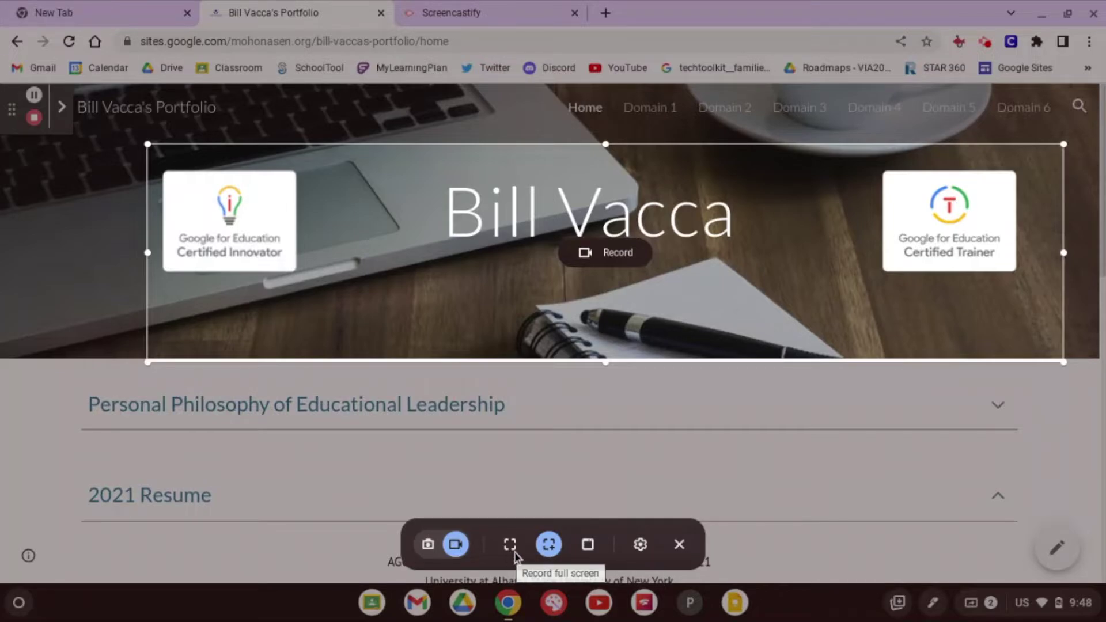
left_click(590, 545)
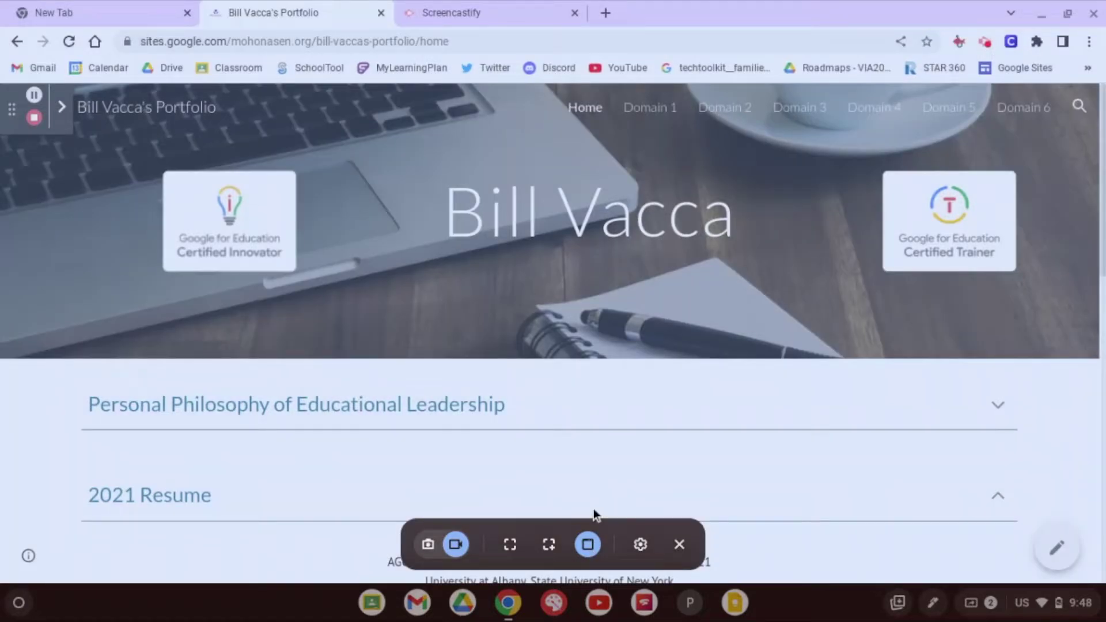
left_click(594, 509)
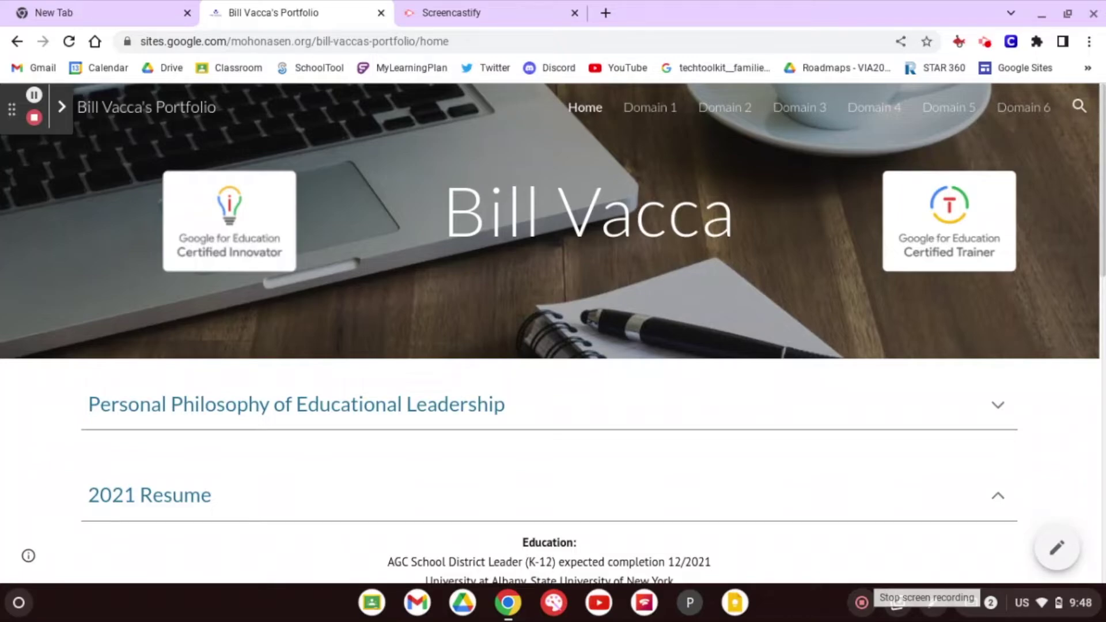
Stop the portfolio window recording from the shelf so the video is saved.
left_click(862, 602)
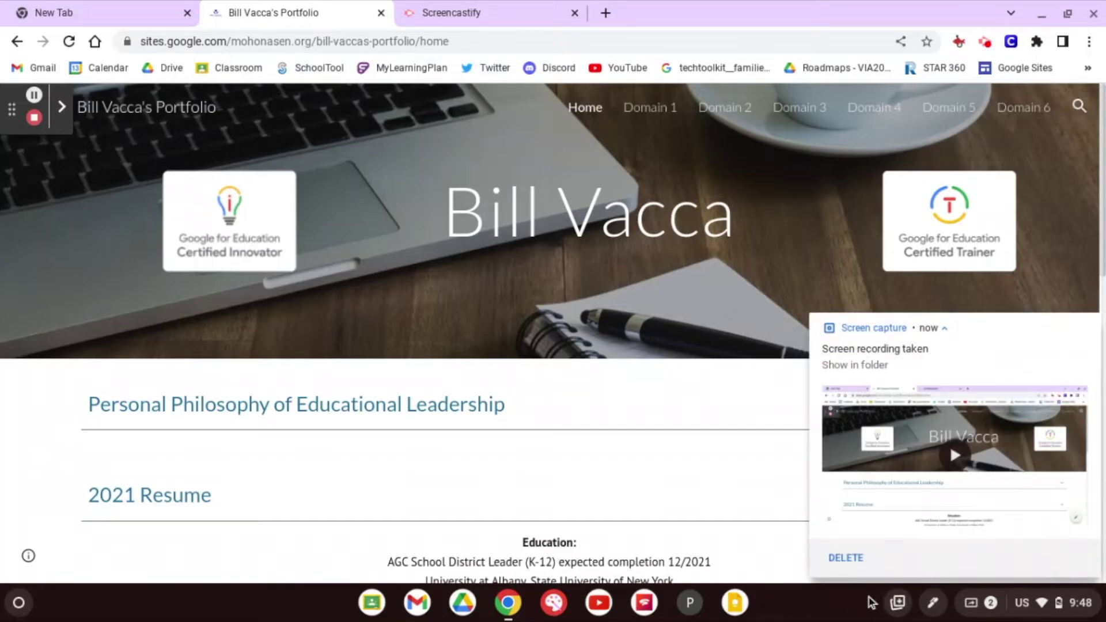